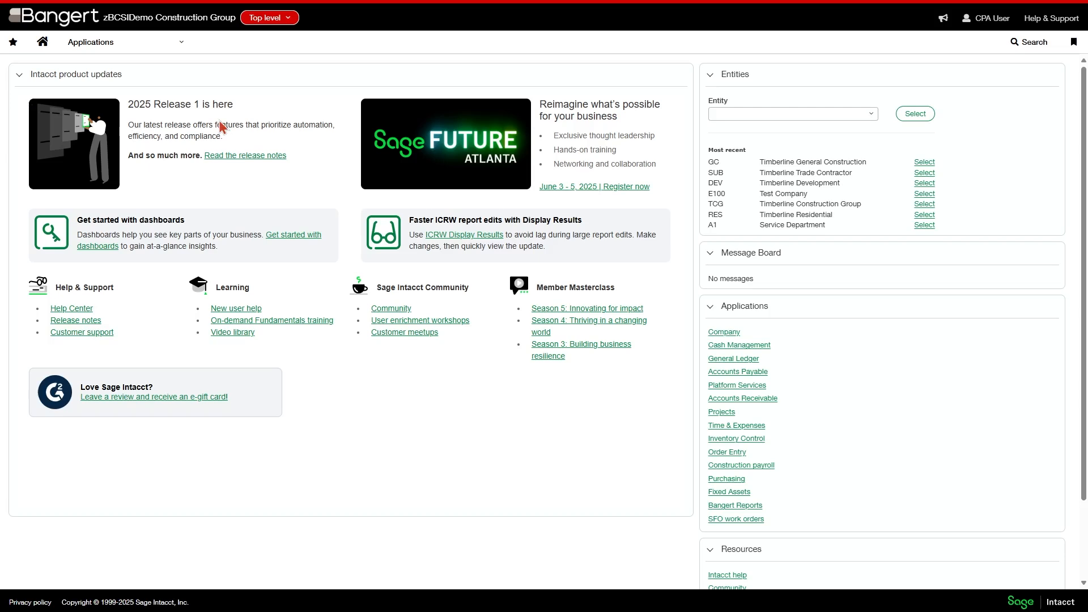
# Open the bank transactions of the GC Operating checking account from the Cash Management checking accounts list.
pyautogui.click(108, 43)
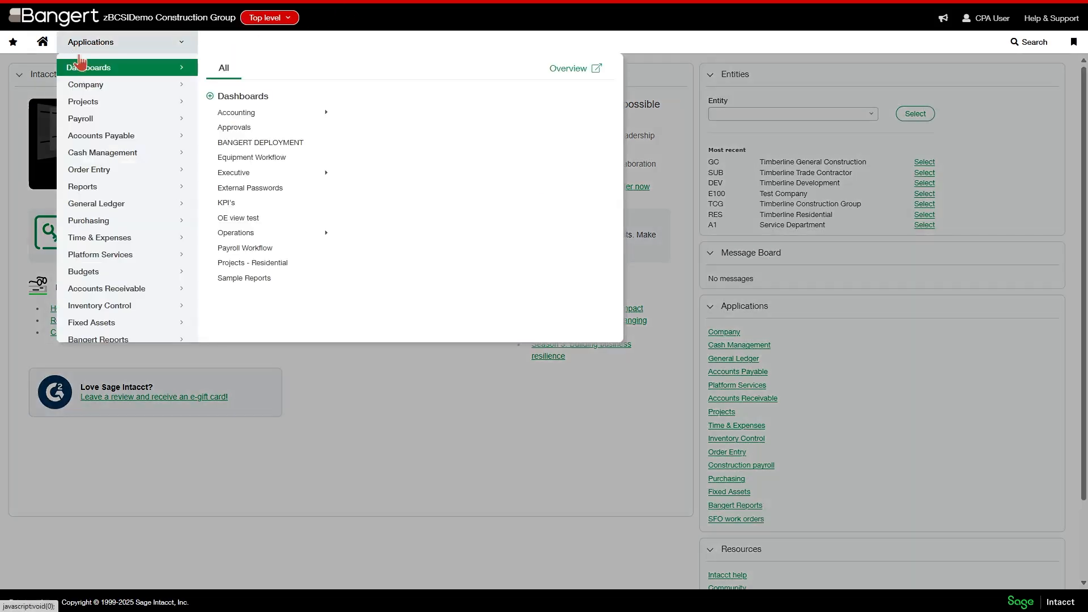
pyautogui.moveTo(95, 161)
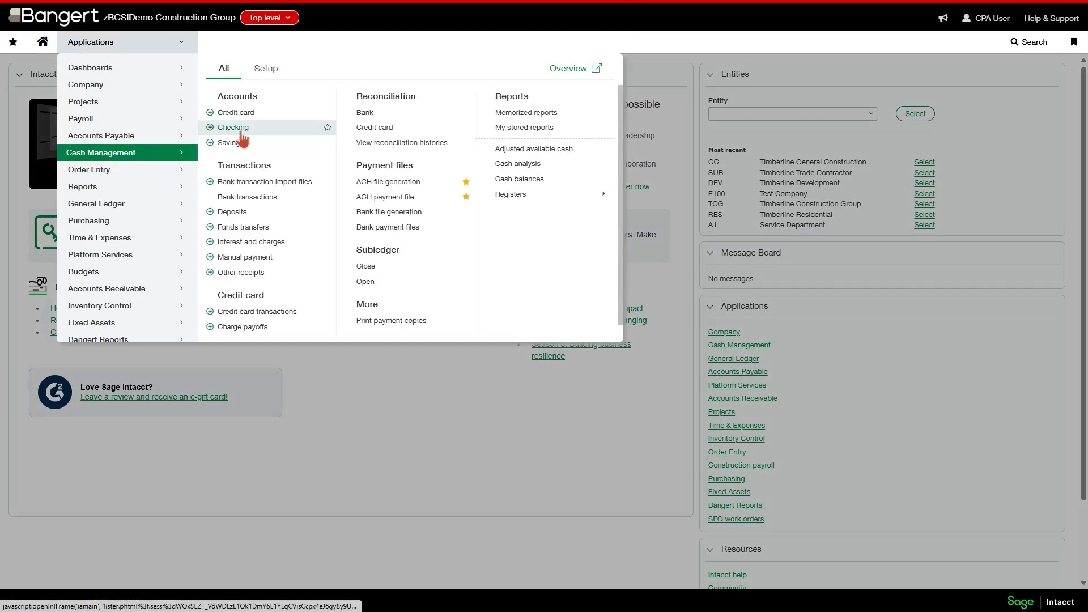
pyautogui.click(241, 133)
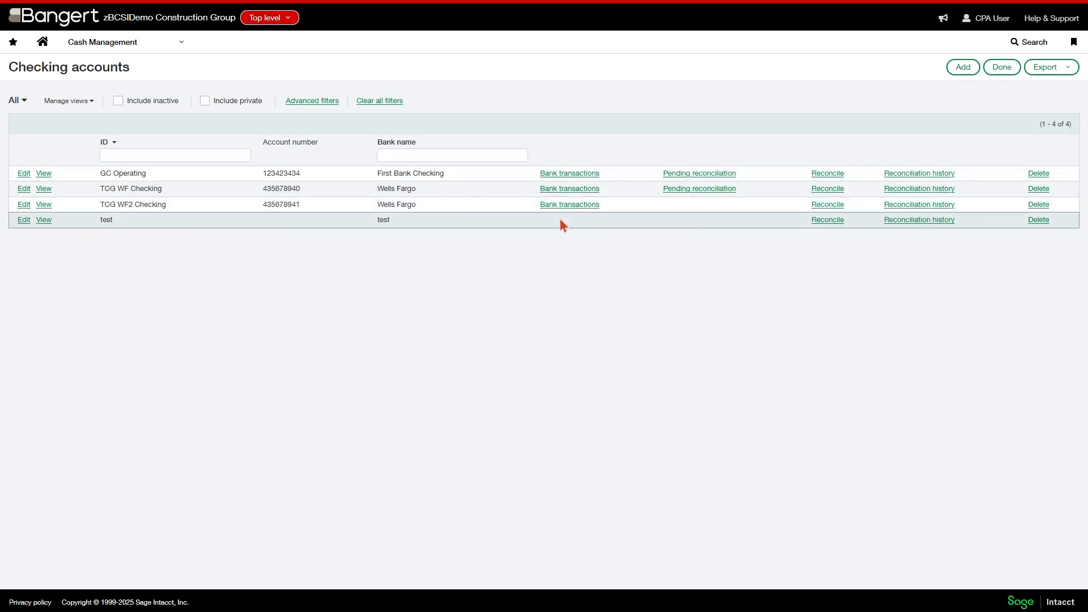
pyautogui.click(575, 179)
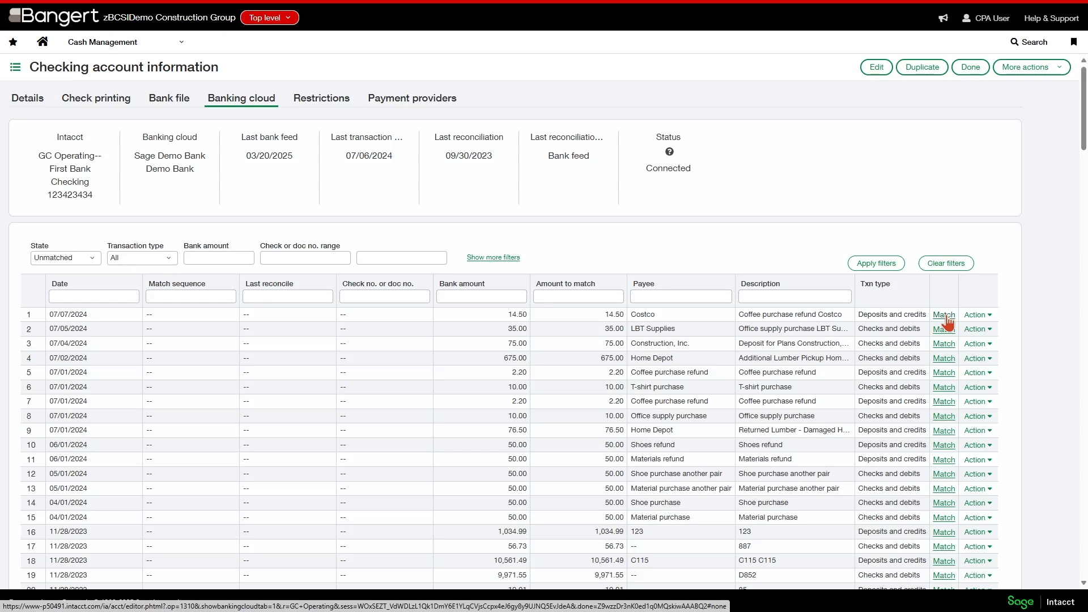
# Review the available transaction actions for the Costco deposit and the LBT Supplies debit.
pyautogui.click(990, 316)
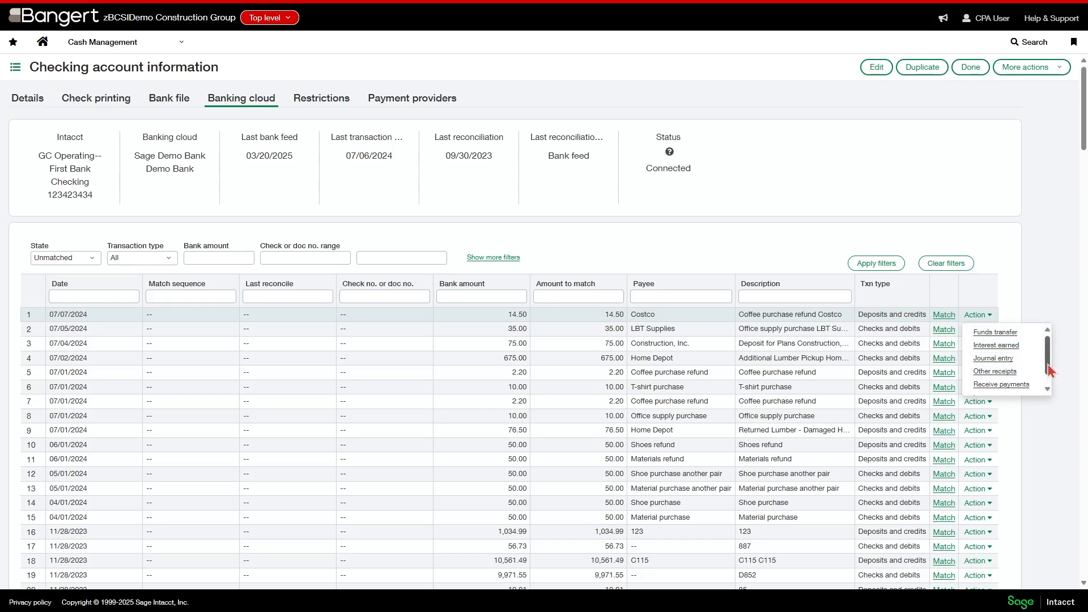
pyautogui.scroll(-1, 1048, 371)
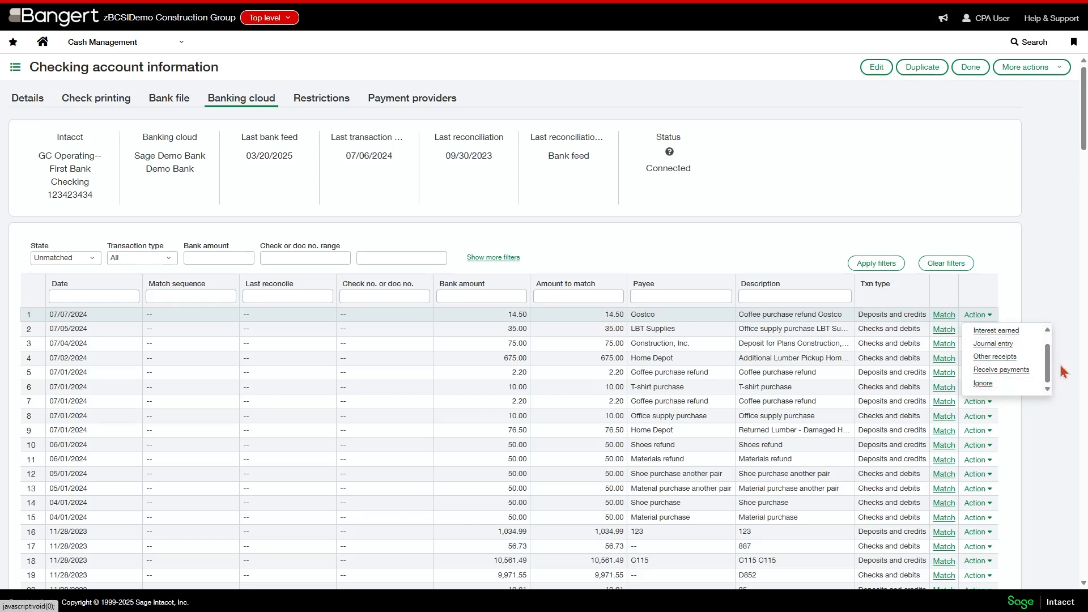
pyautogui.click(1020, 267)
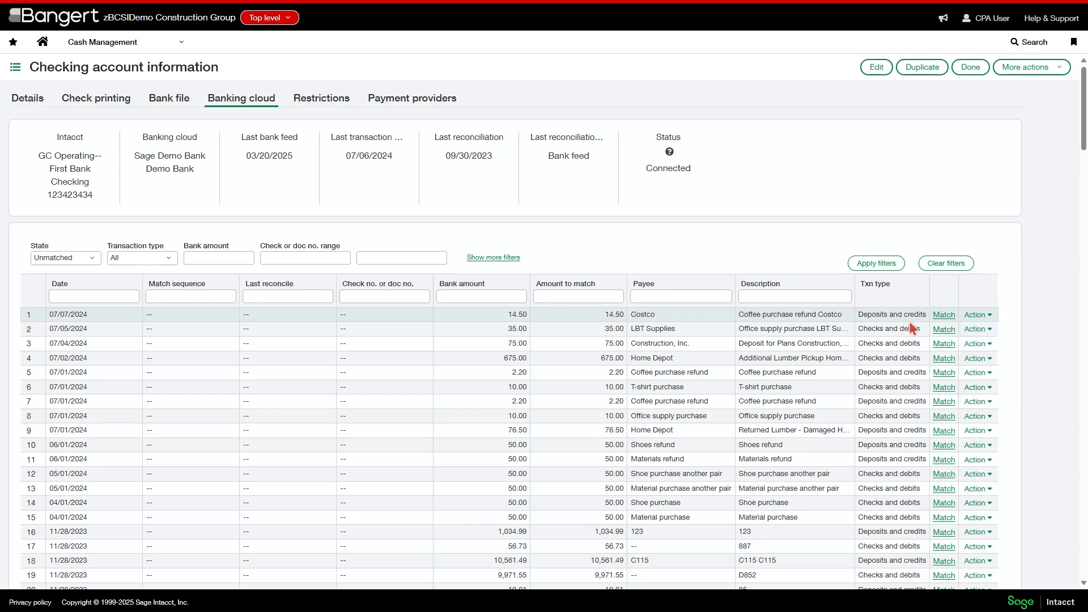
pyautogui.click(990, 331)
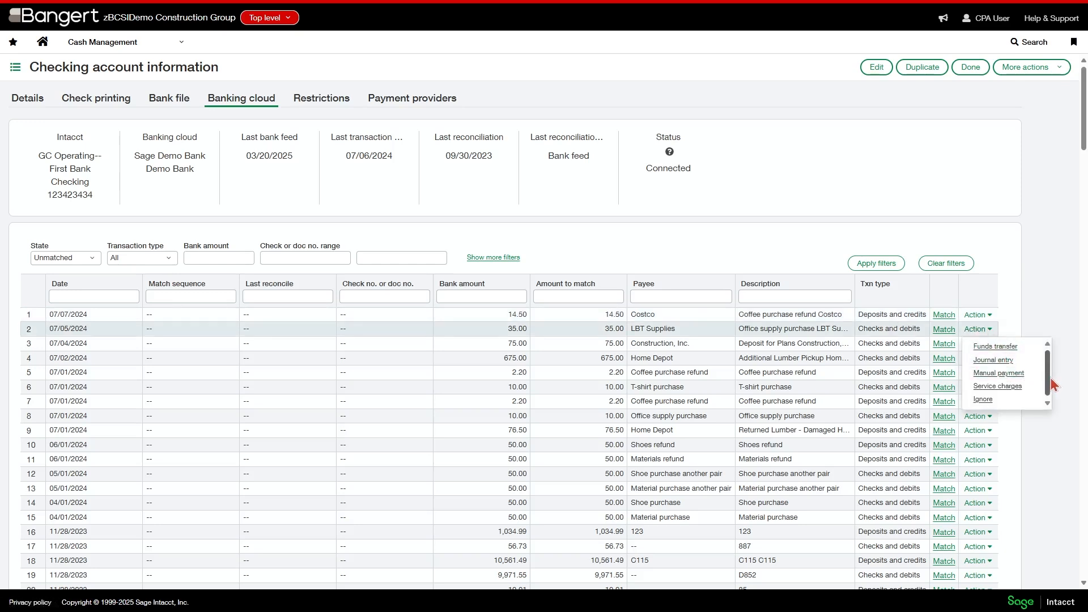
pyautogui.moveTo(1049, 379); pyautogui.dragTo(1037, 389)
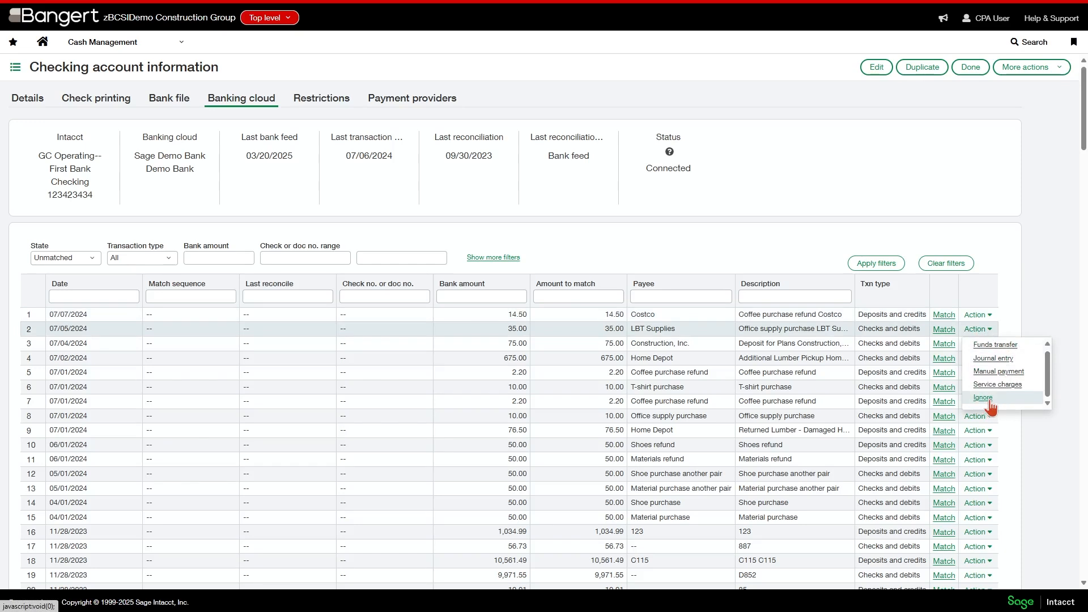
pyautogui.click(1063, 314)
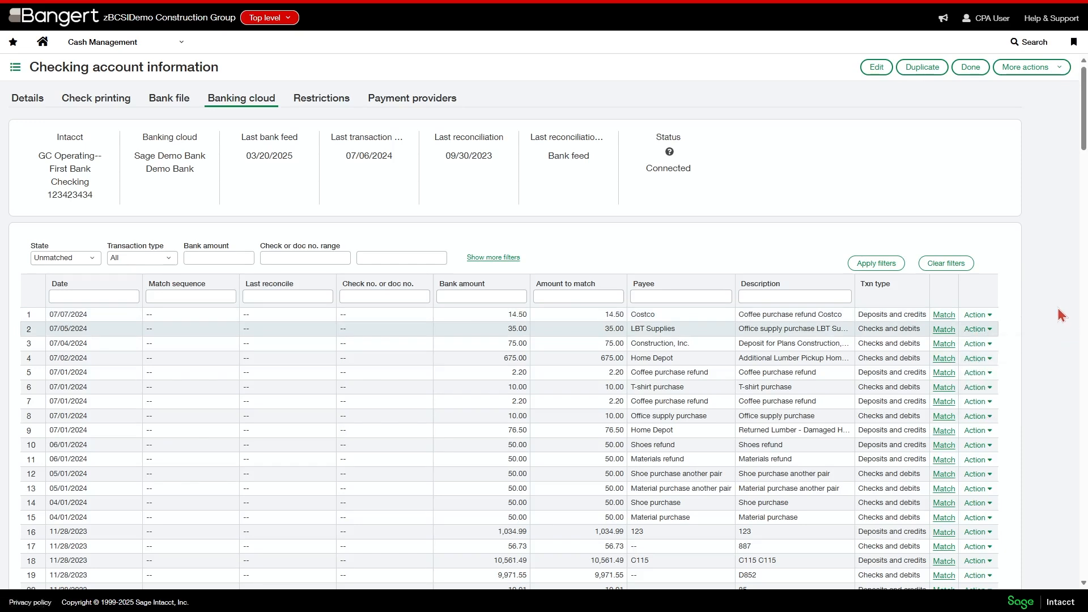
# Open an Other receipts form from the Costco transaction, enlarge it, and show the first entry line's details.
pyautogui.click(990, 316)
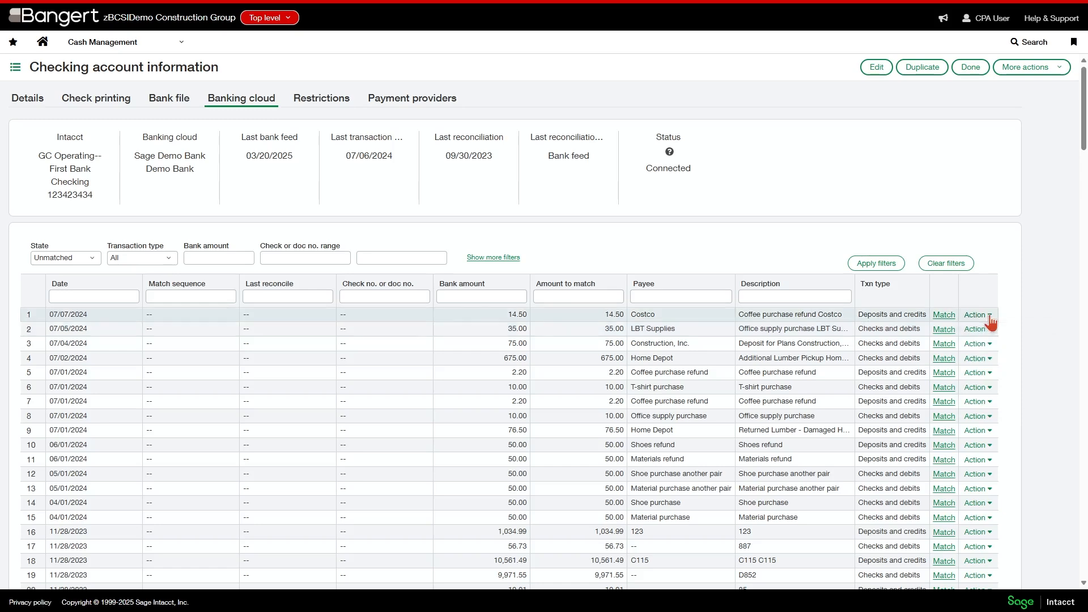
pyautogui.click(986, 361)
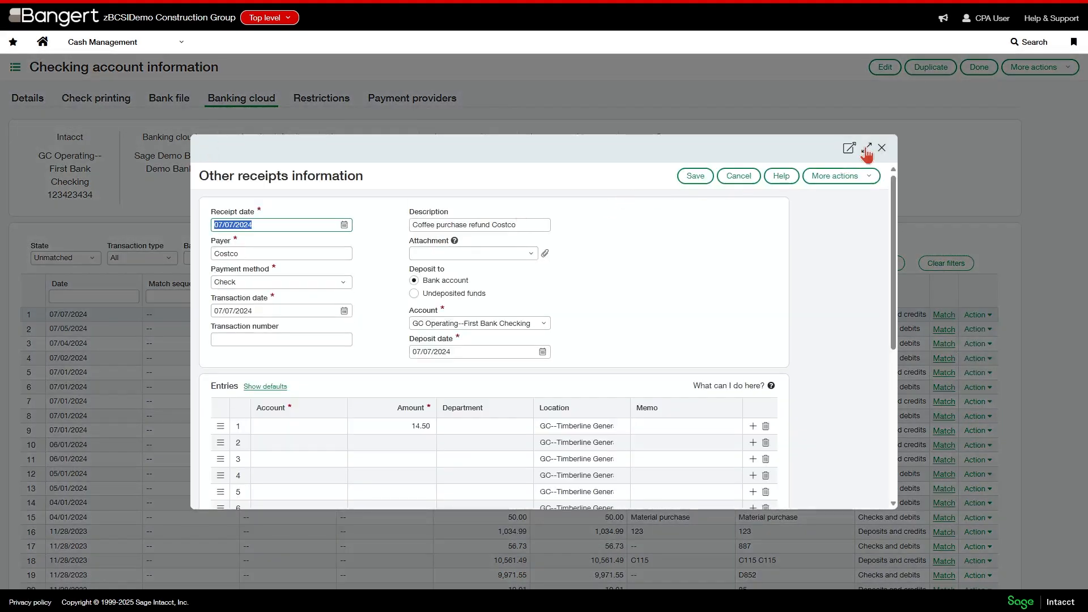
pyautogui.click(867, 148)
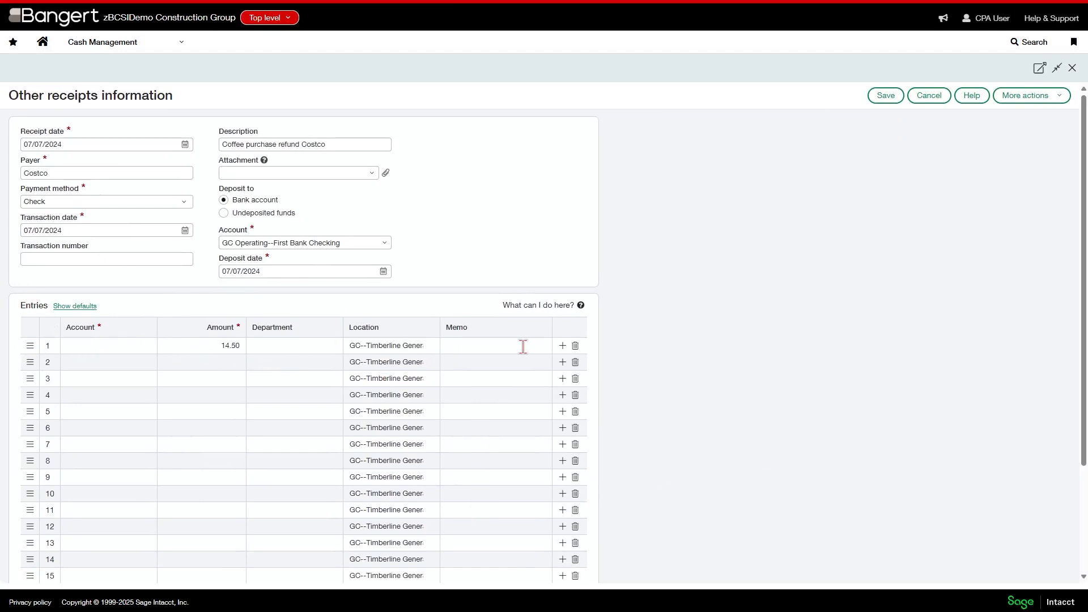
pyautogui.click(122, 345)
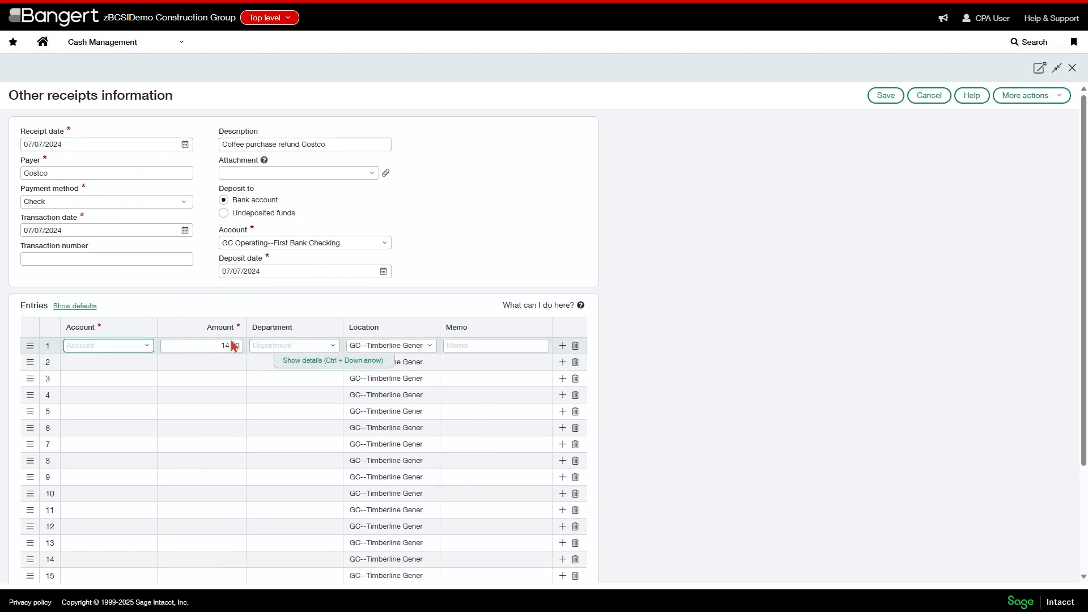
pyautogui.click(297, 365)
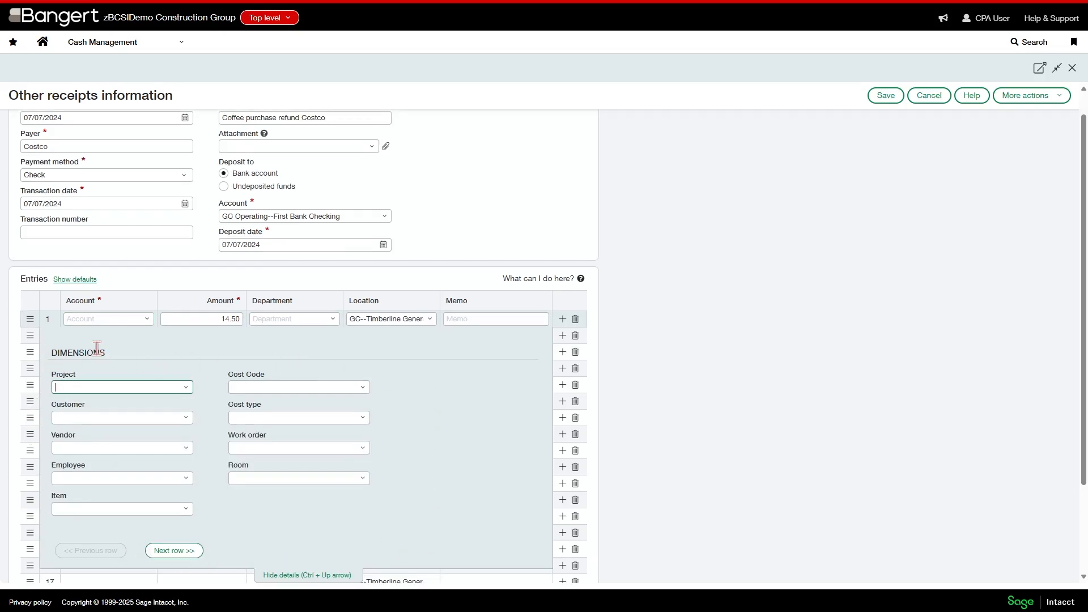
# Look through the Customer and Vendor dimension choices for the receipt line, and close the receipt without saving.
pyautogui.click(71, 418)
pyautogui.click(186, 418)
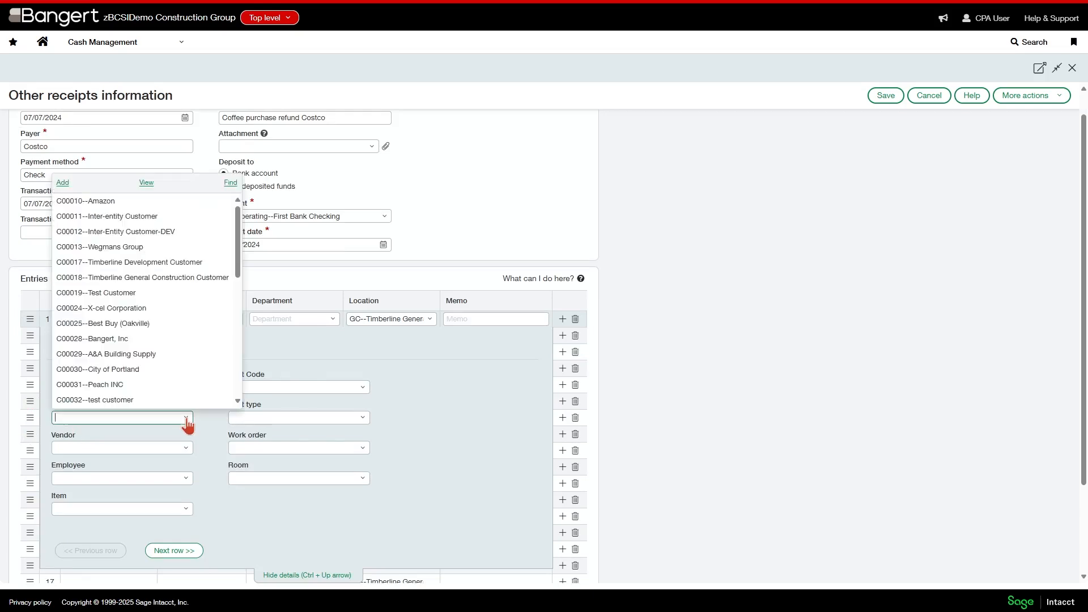
pyautogui.click(186, 418)
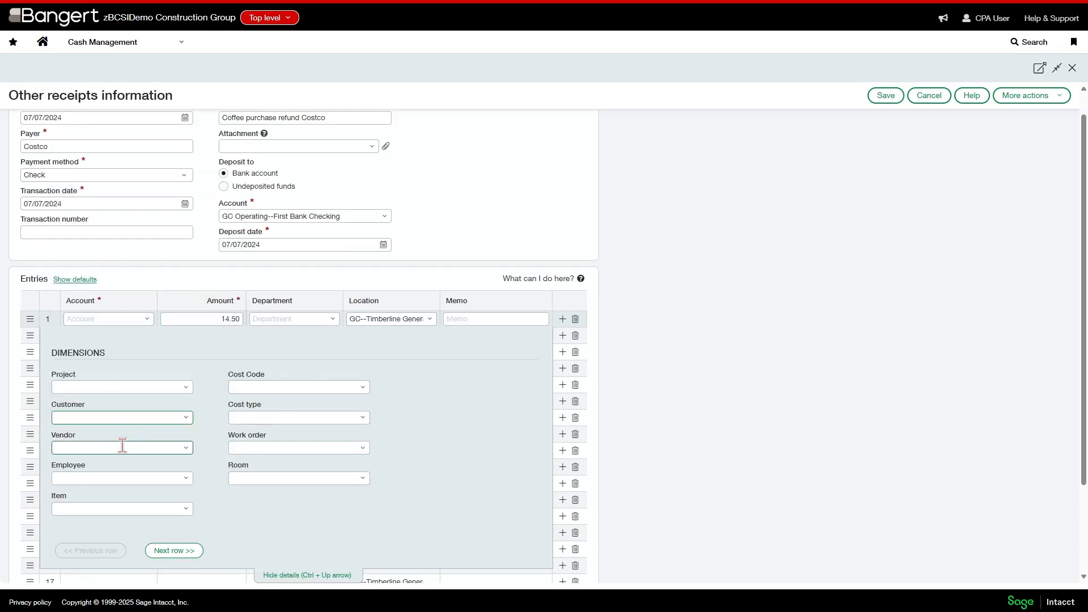
pyautogui.click(186, 449)
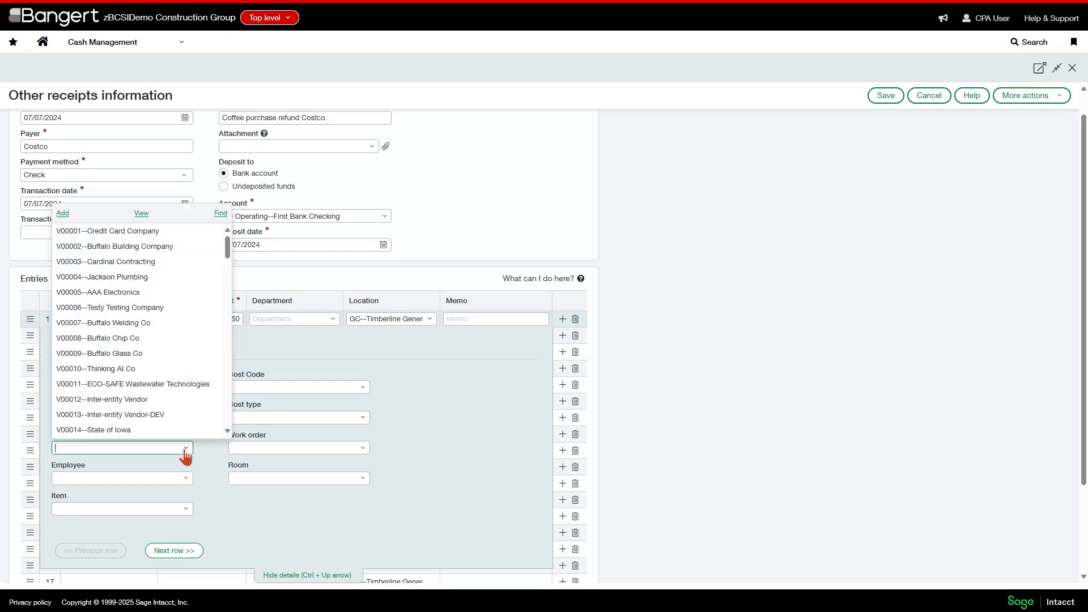
pyautogui.click(435, 401)
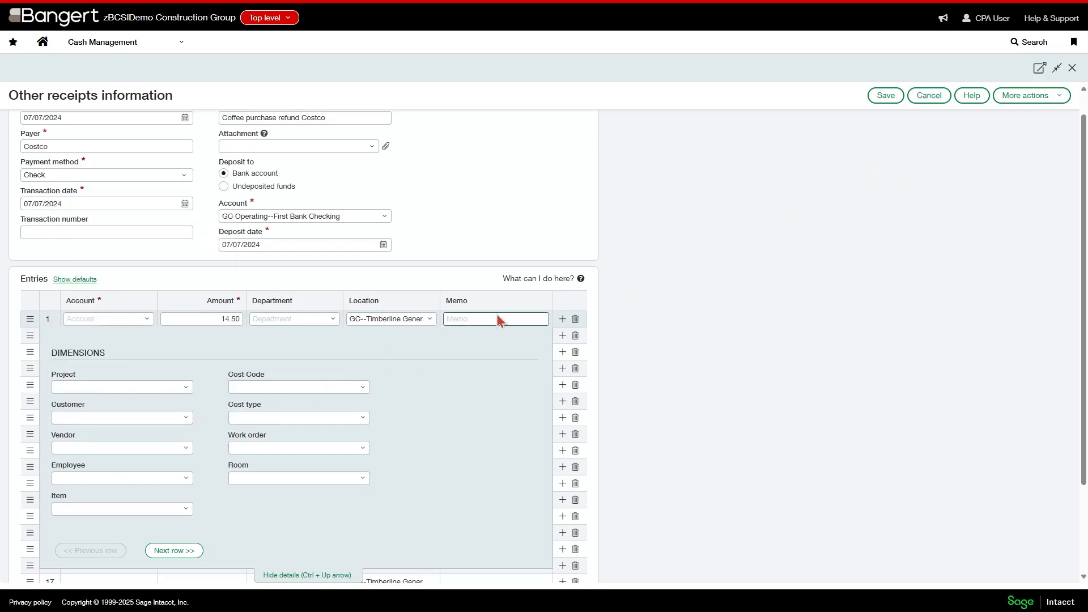
pyautogui.scroll(1, 342, 327)
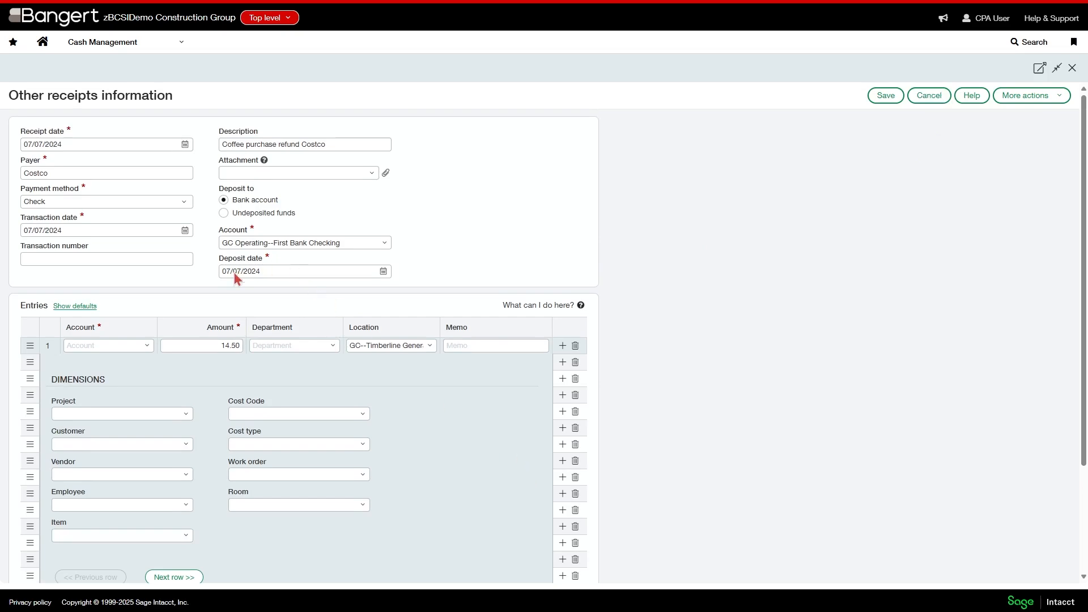
pyautogui.click(938, 103)
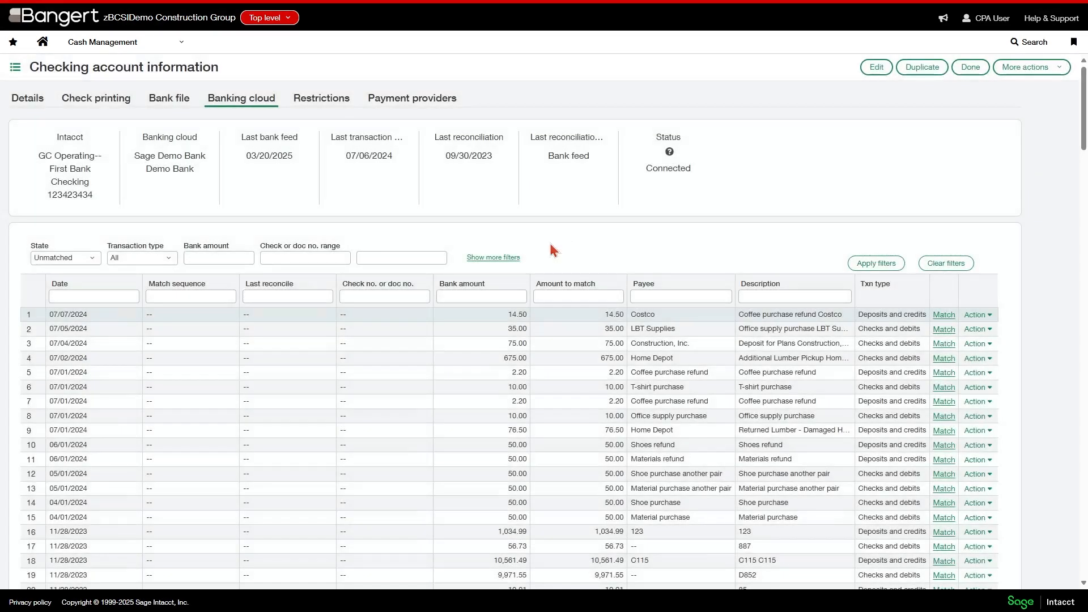
# Open a manual payment from the LBT Supplies transaction, examine its first entry line's details and dimensions, and leave without saving.
pyautogui.click(990, 334)
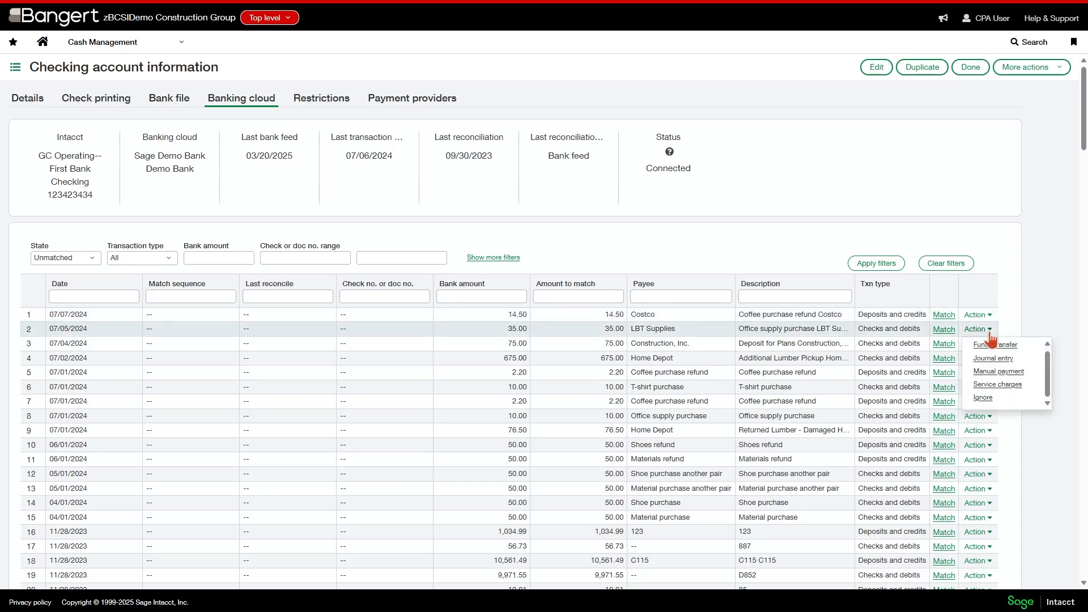
pyautogui.click(993, 373)
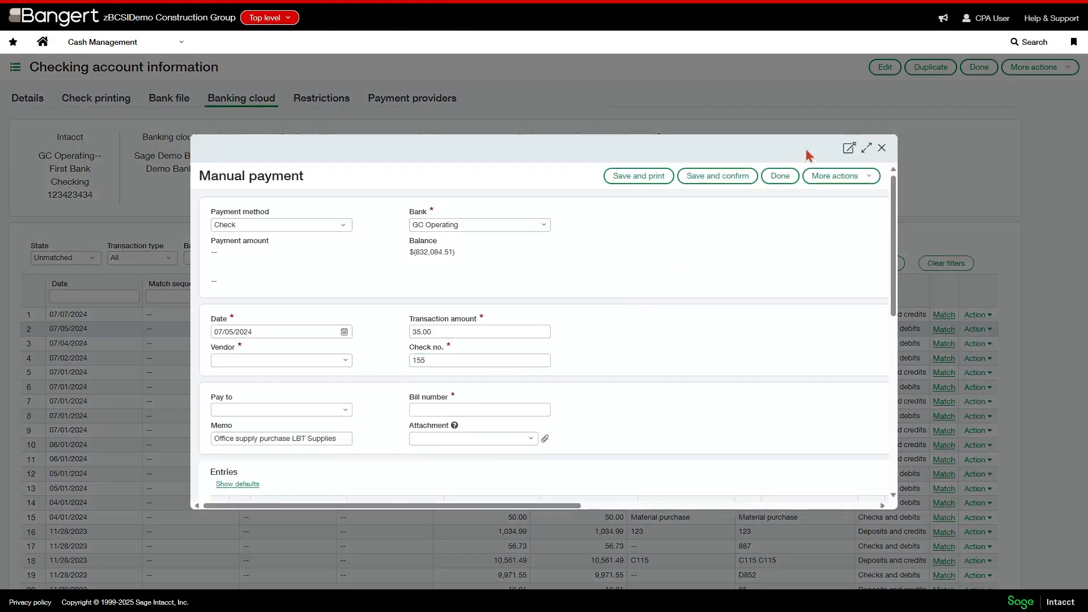
pyautogui.click(866, 147)
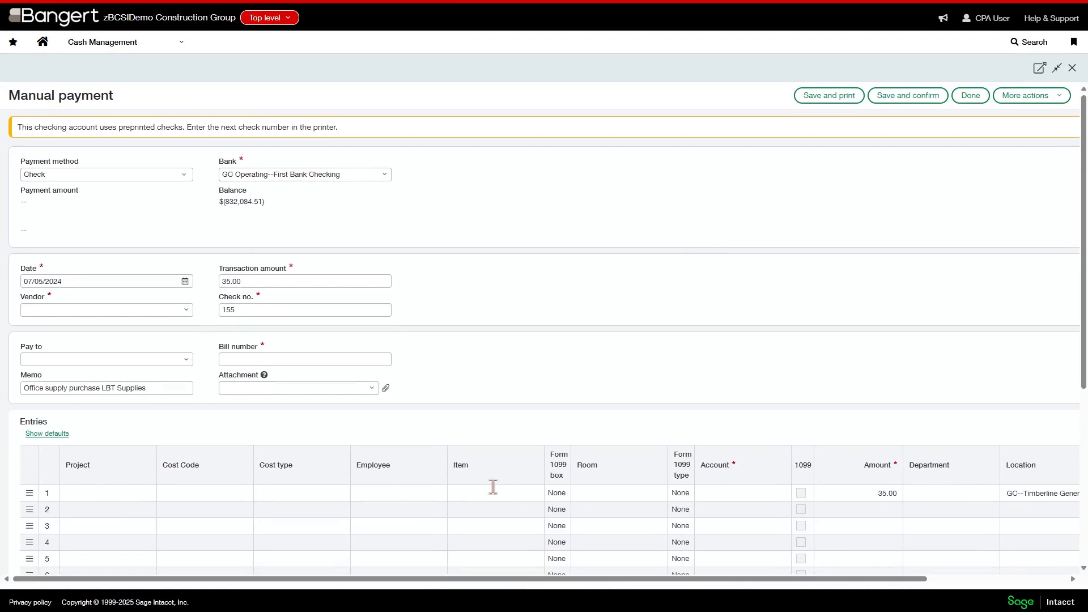
pyautogui.click(289, 492)
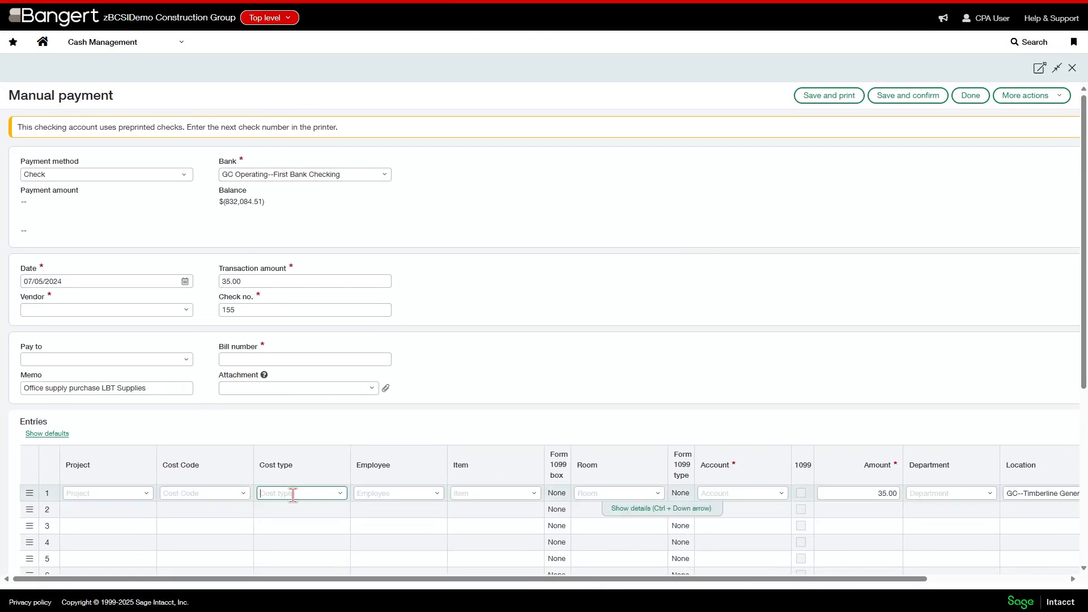
pyautogui.click(630, 513)
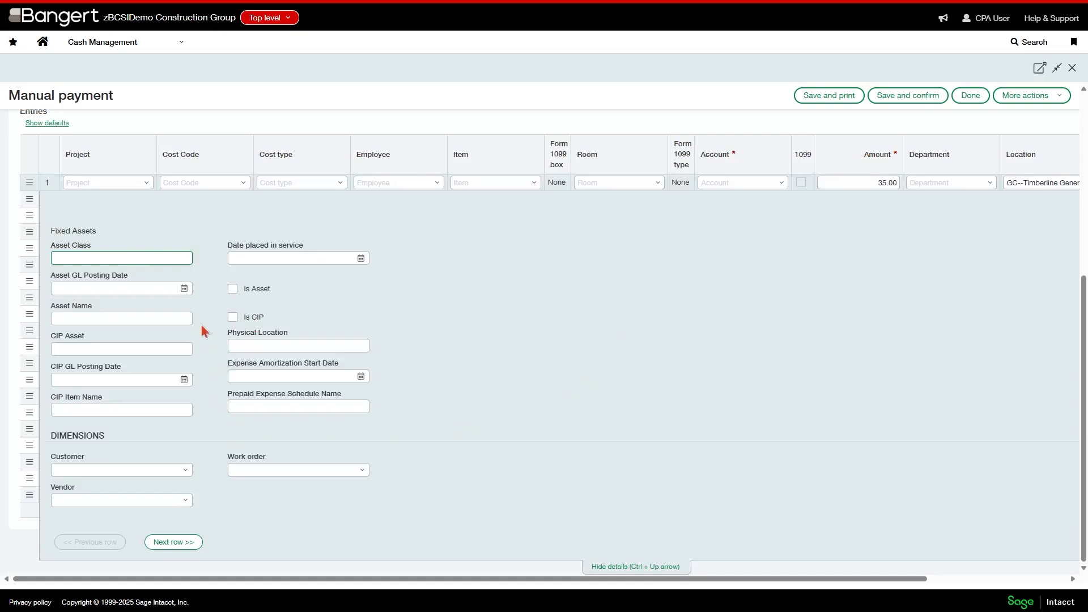
pyautogui.click(76, 468)
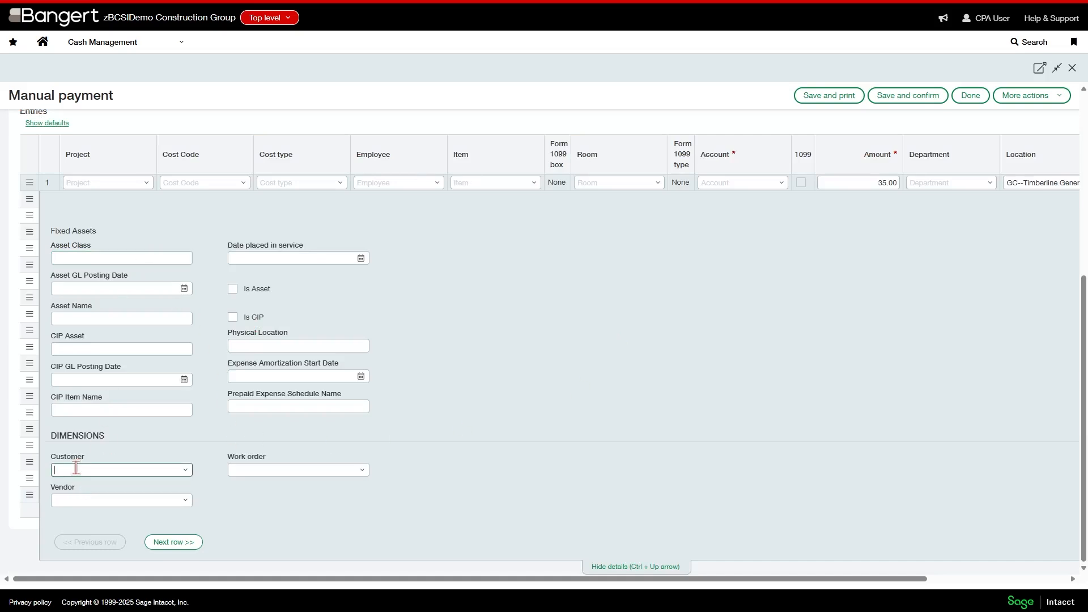
pyautogui.scroll(4, 71, 493)
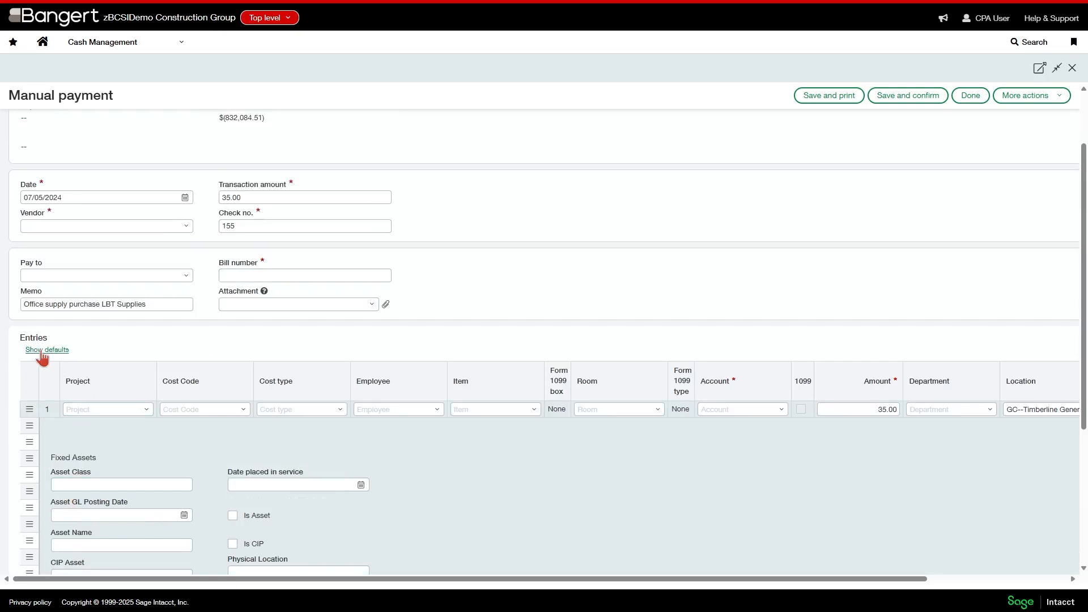
pyautogui.click(1027, 98)
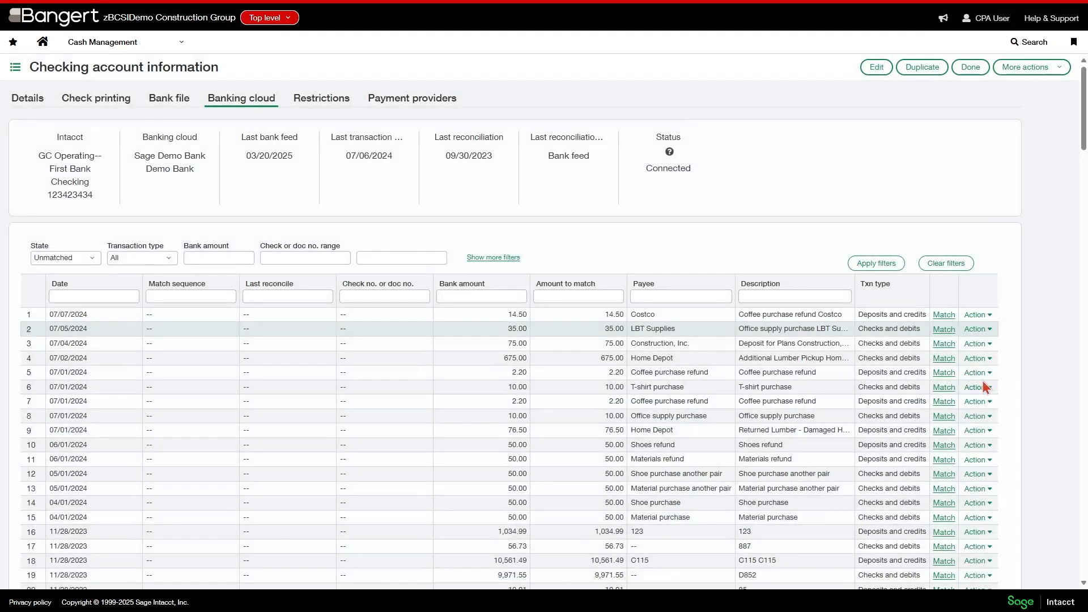
# Open a journal entry from the first 07/01/2024 coffee purchase refund, enlarge it, and show the first line's details.
pyautogui.click(990, 374)
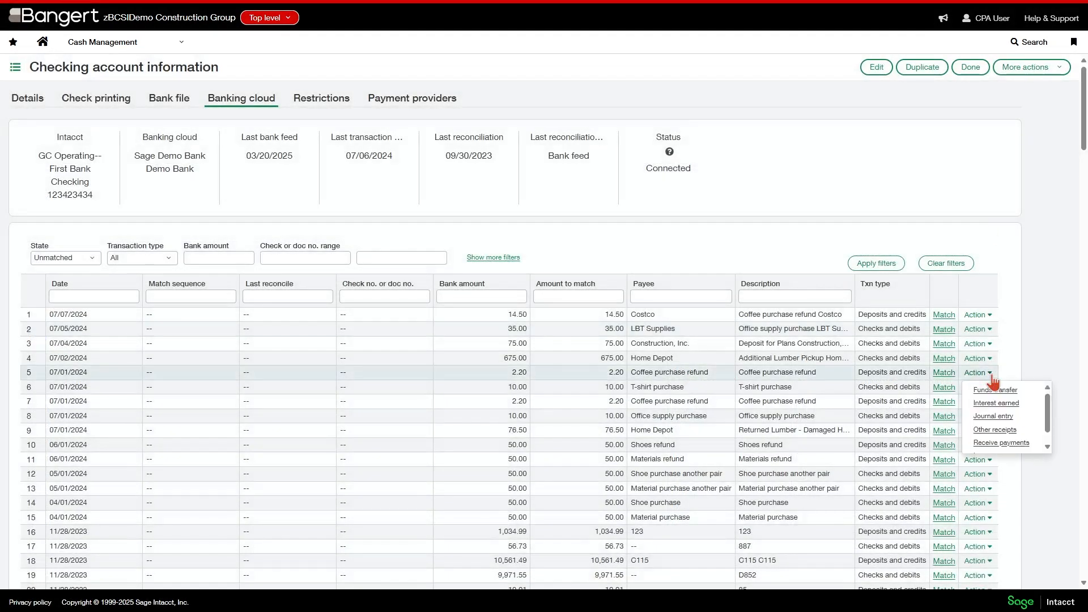
pyautogui.click(1000, 418)
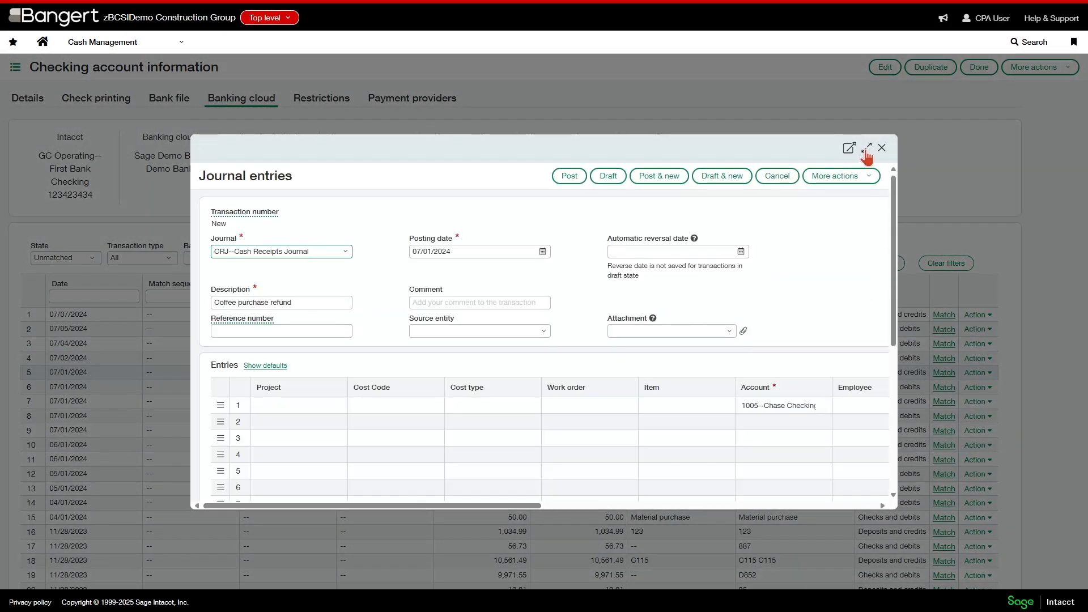
pyautogui.click(868, 148)
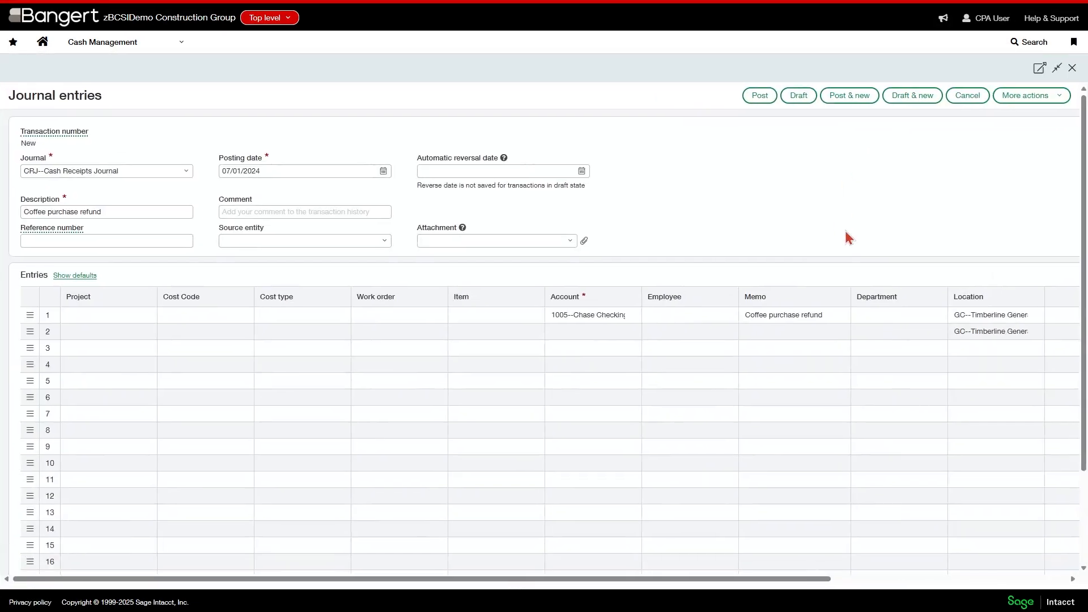
pyautogui.click(74, 315)
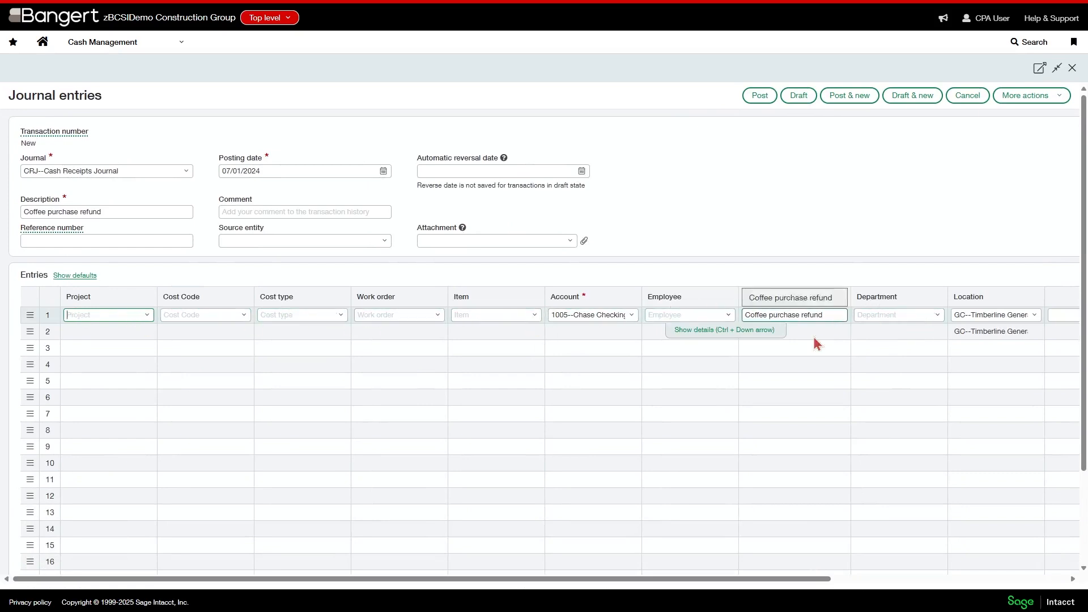
pyautogui.moveTo(645, 579)
pyautogui.mouseDown()
pyautogui.moveTo(889, 579)
pyautogui.moveTo(645, 579)
pyautogui.mouseUp()
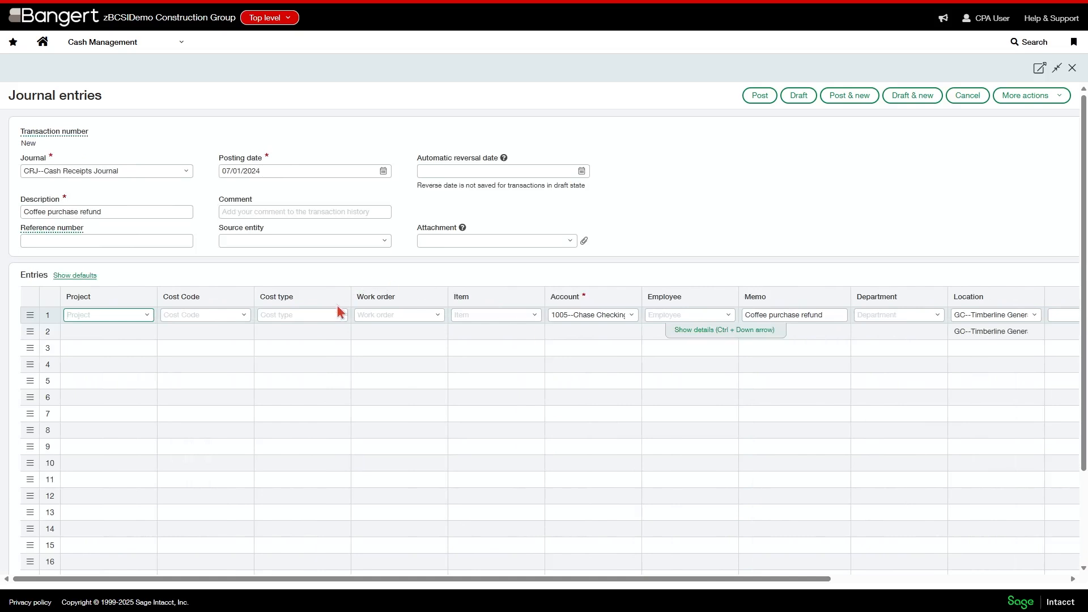
pyautogui.click(695, 331)
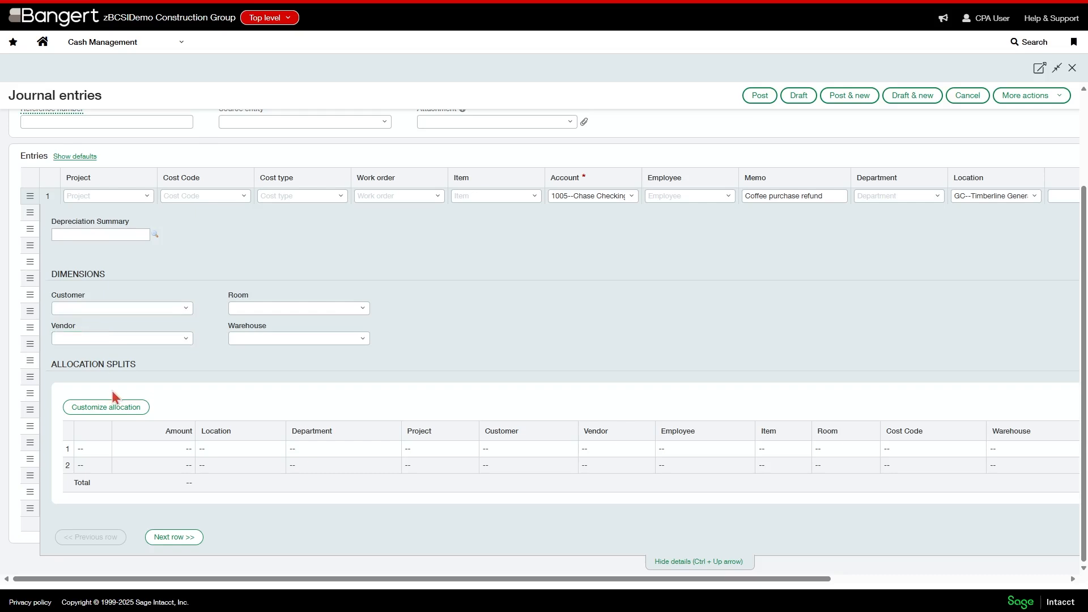
# Review the journal line's dimensions and allocation splits, hide the line details, and close the journal entry without posting.
pyautogui.scroll(1, 112, 394)
pyautogui.scroll(2, 113, 394)
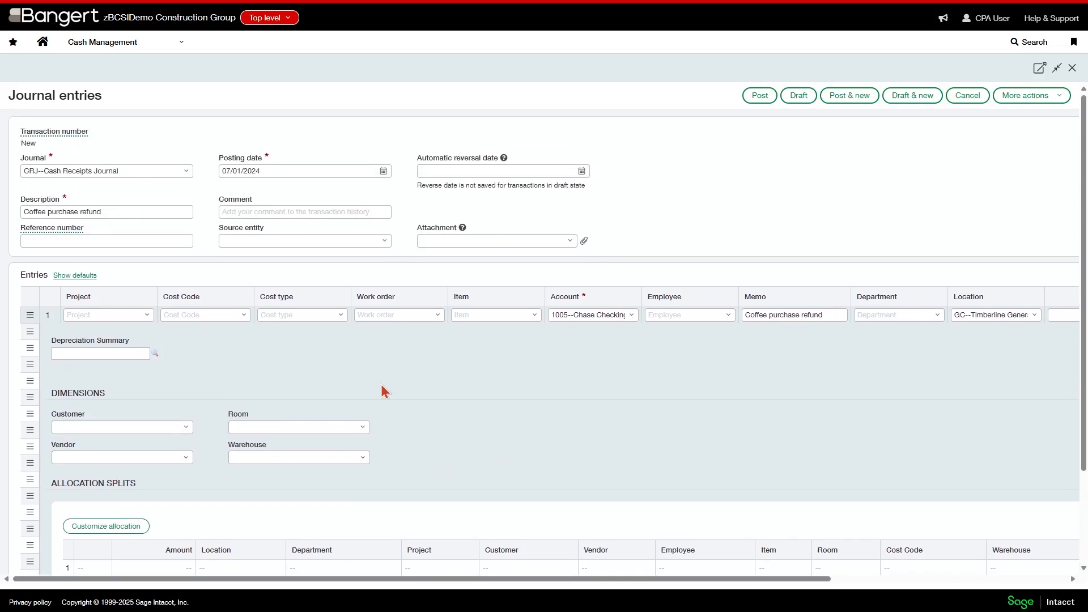
pyautogui.scroll(-3, 667, 470)
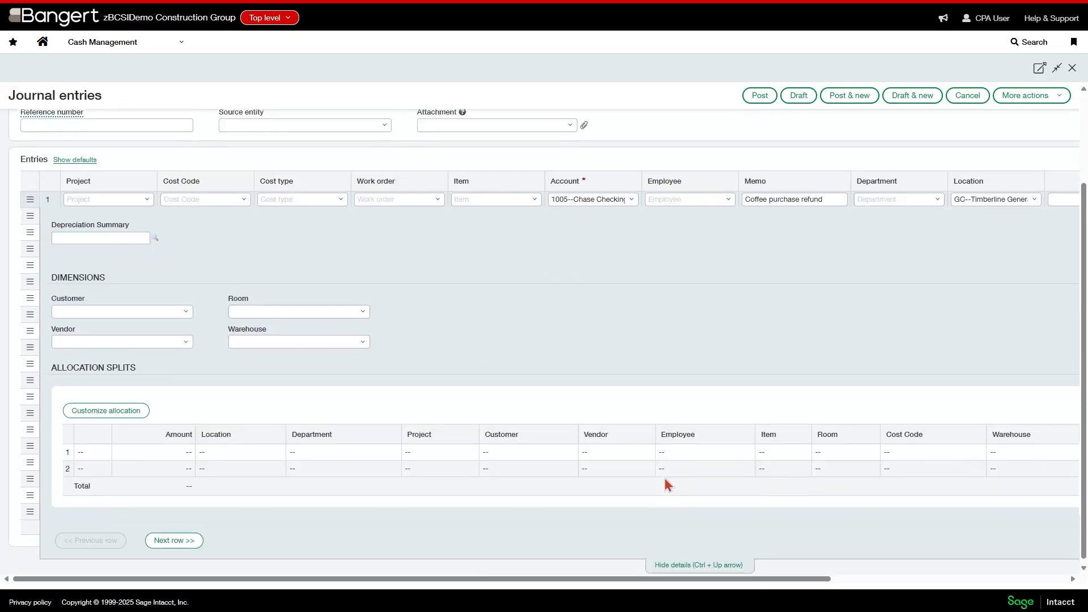
pyautogui.click(672, 566)
pyautogui.scroll(3, 372, 355)
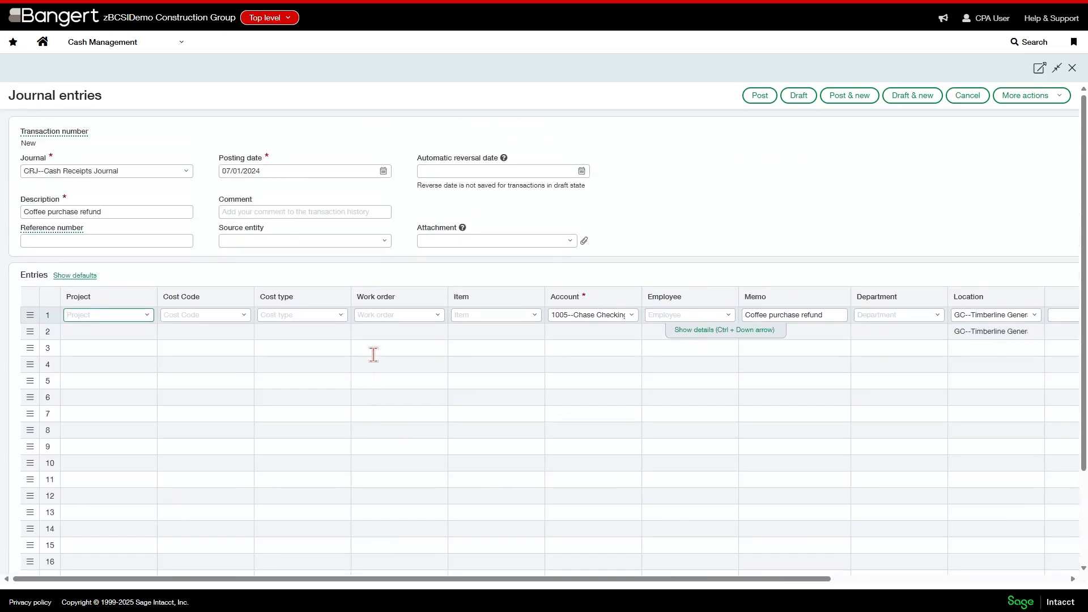
pyautogui.click(1072, 68)
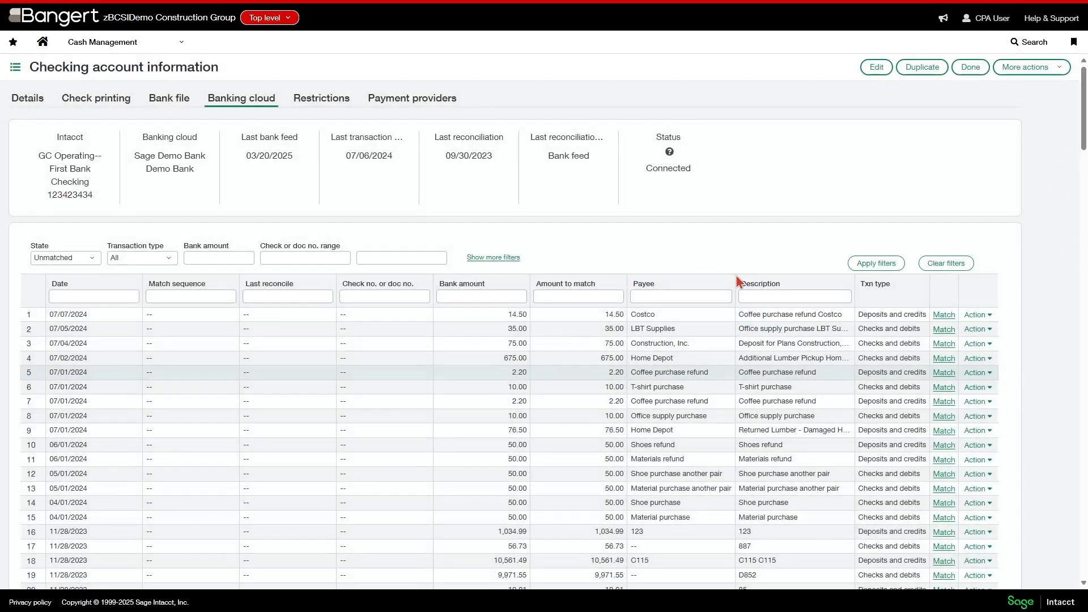